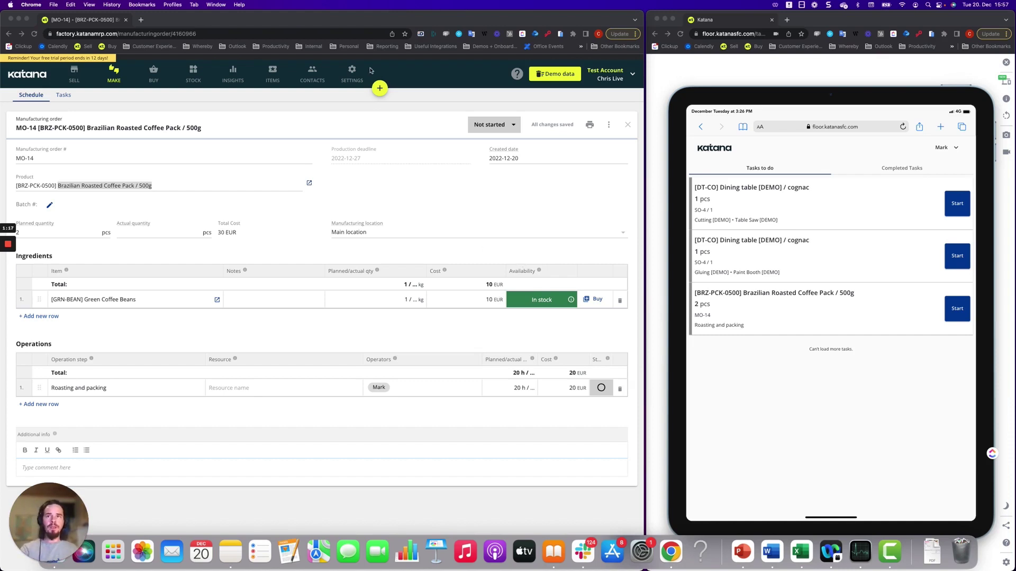
# Open the Shop floor app page in Settings to review its four operator and deadline options.
pyautogui.click(357, 81)
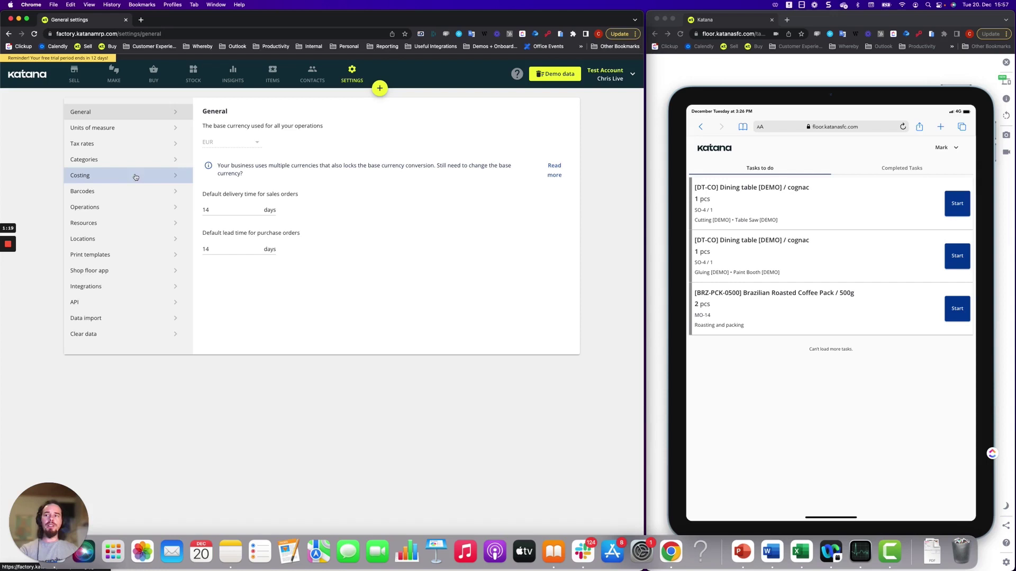
pyautogui.click(92, 274)
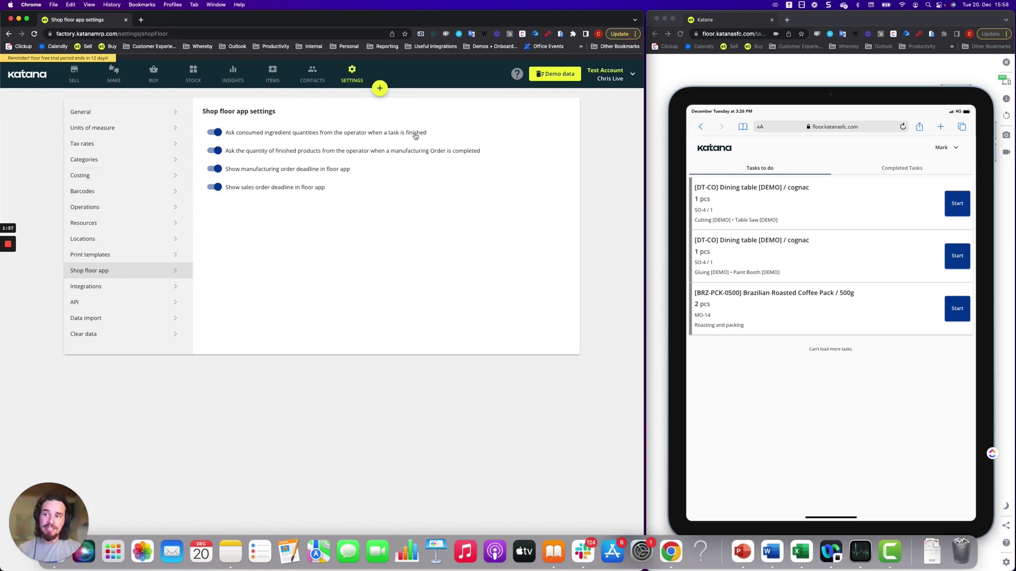
# Open manufacturing order MO-14 from the MAKE schedule list.
pyautogui.click(113, 76)
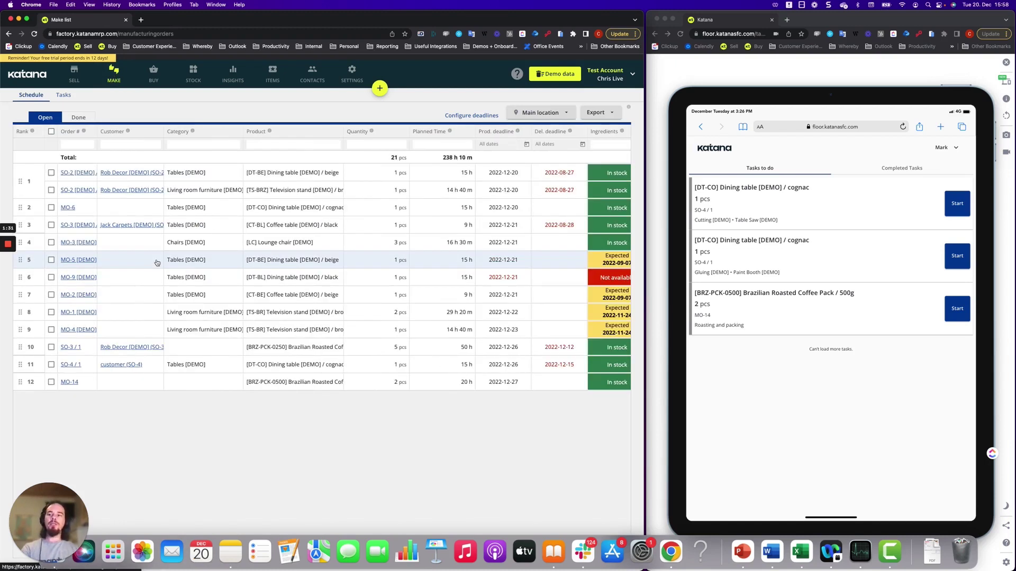
pyautogui.click(310, 382)
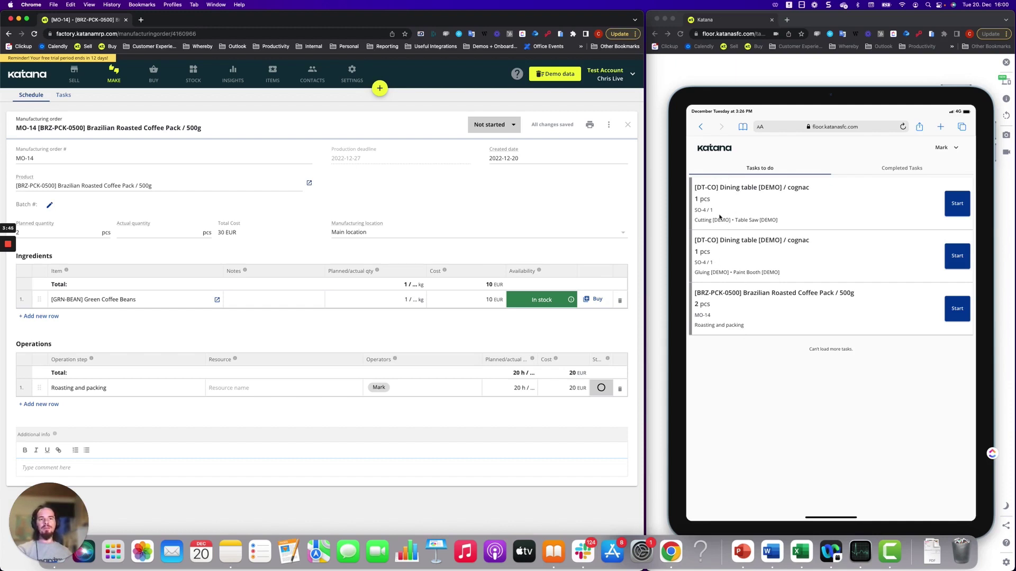
# Open the [BRZ-PCK-0500] coffee pack task on the tablet and search its ingredients.
pyautogui.click(721, 305)
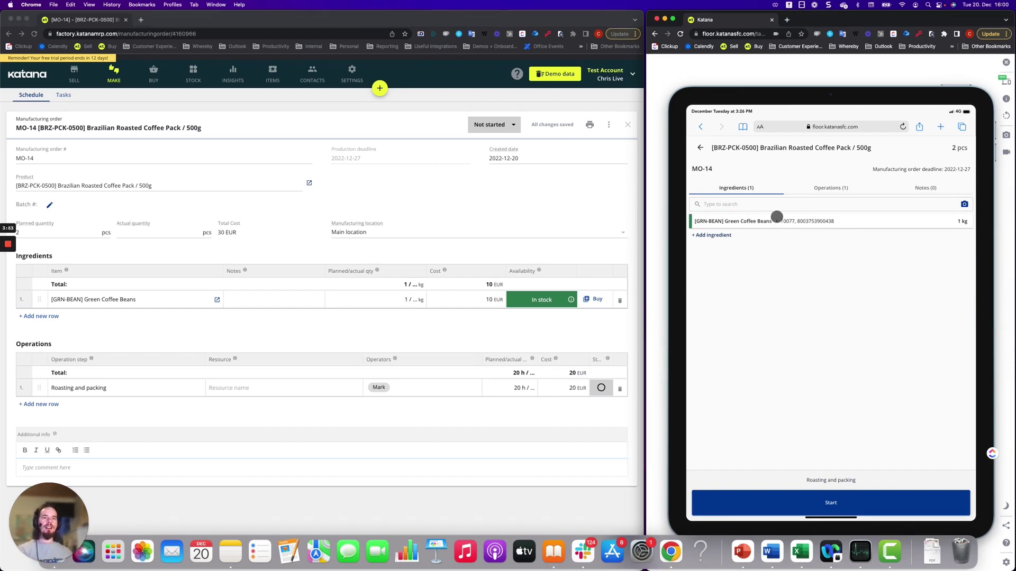
pyautogui.click(747, 205)
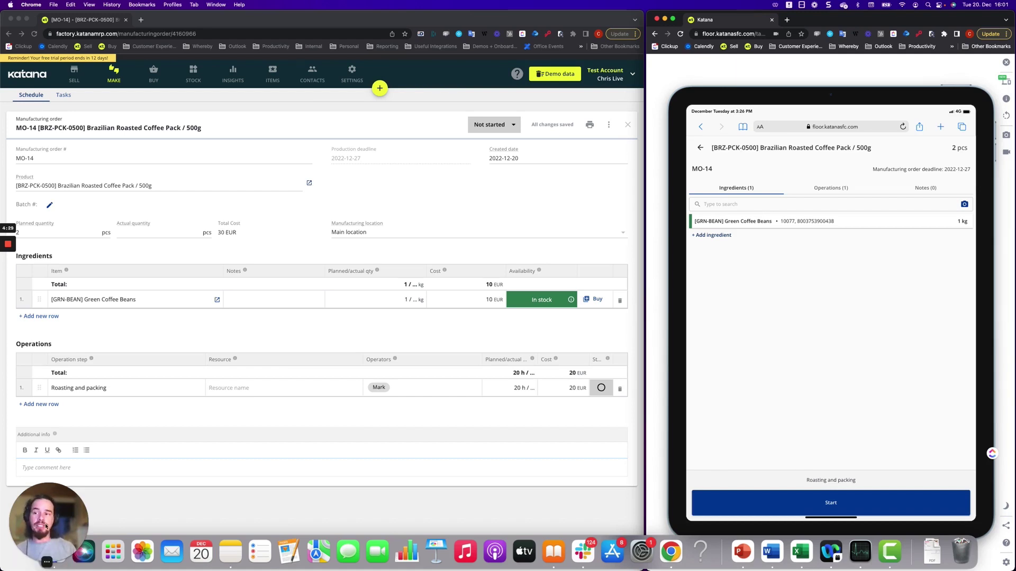
# Scan the ingredient barcode to filter to batch 10077, then start adding a new ingredient.
pyautogui.click(23, 566)
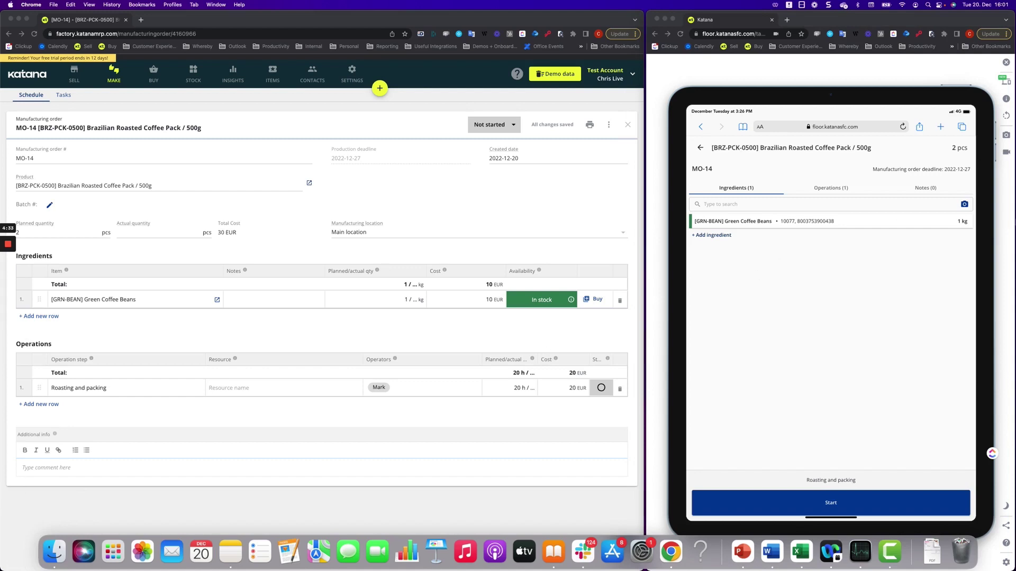
pyautogui.click(964, 204)
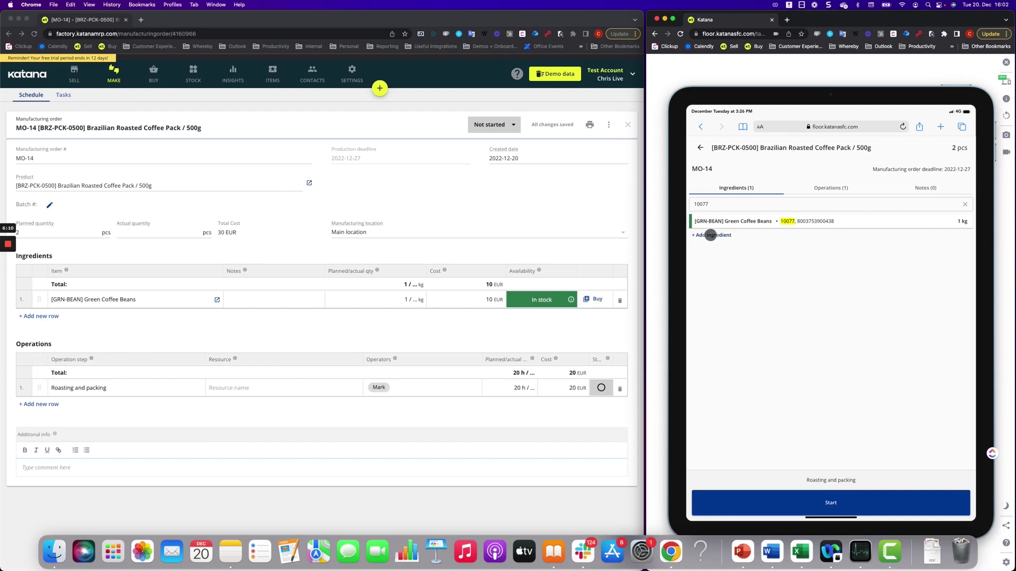
pyautogui.click(710, 235)
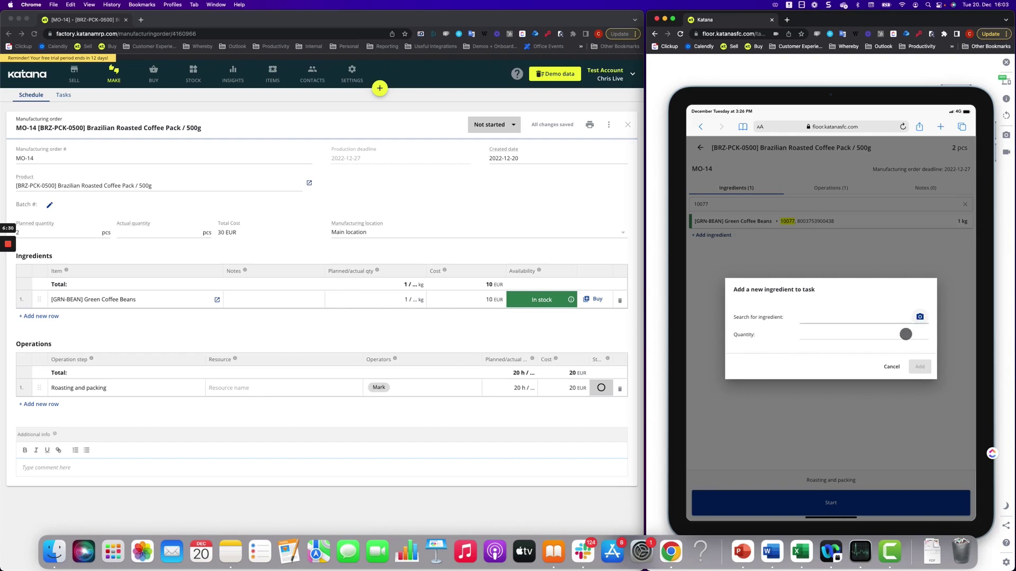
# Cancel the Add a new ingredient to task dialog without adding anything.
pyautogui.click(891, 366)
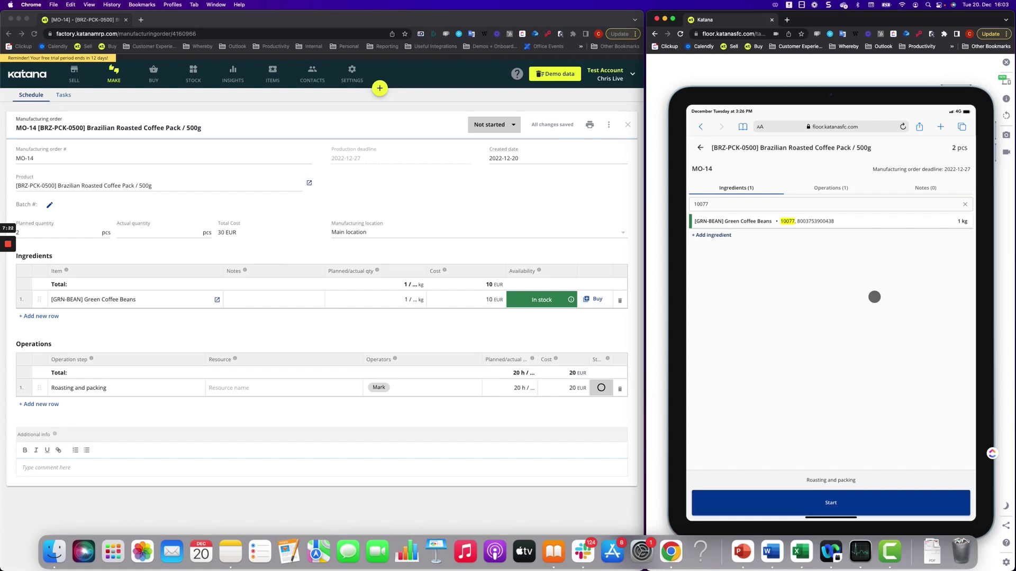
# Start and finish the Brazilian Roasted Coffee Pack task to reach the used-ingredients check.
pyautogui.click(745, 188)
pyautogui.click(700, 148)
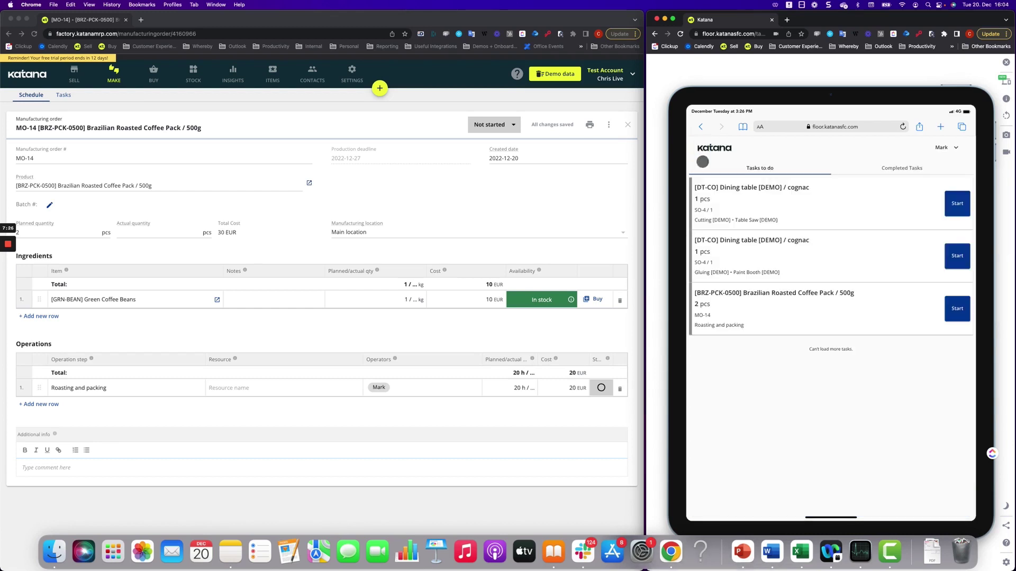
pyautogui.click(821, 313)
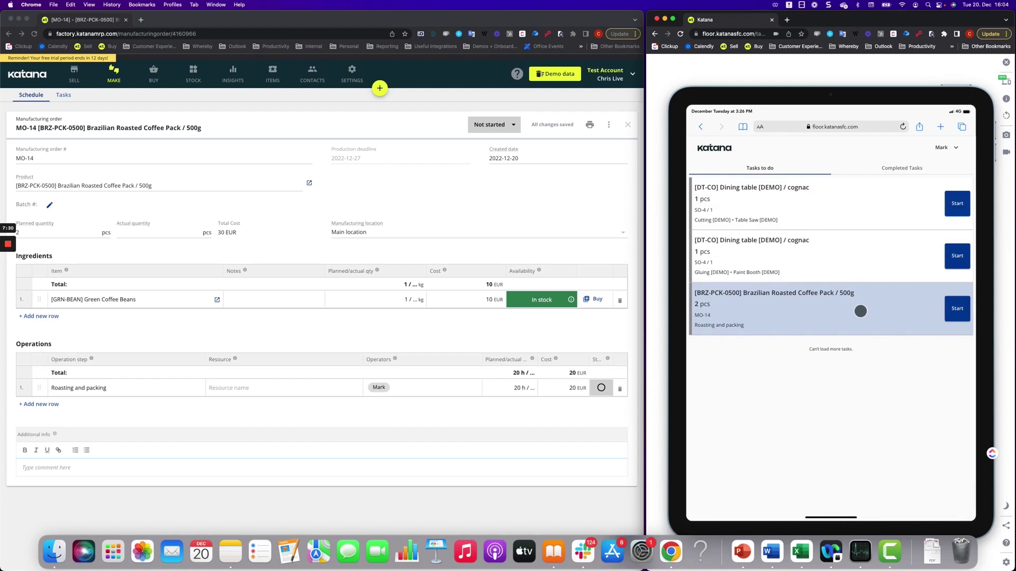
pyautogui.click(958, 311)
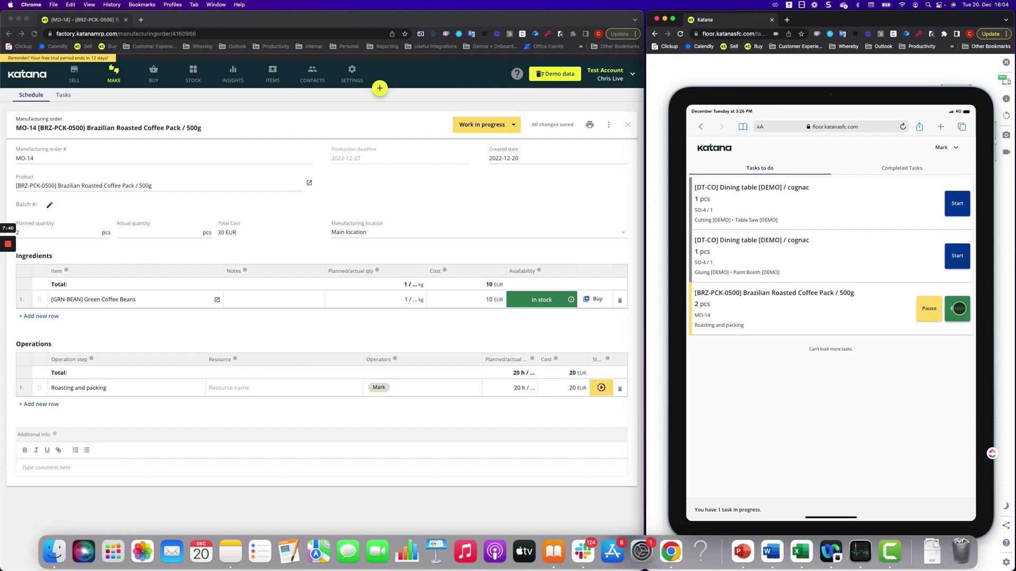
pyautogui.click(960, 308)
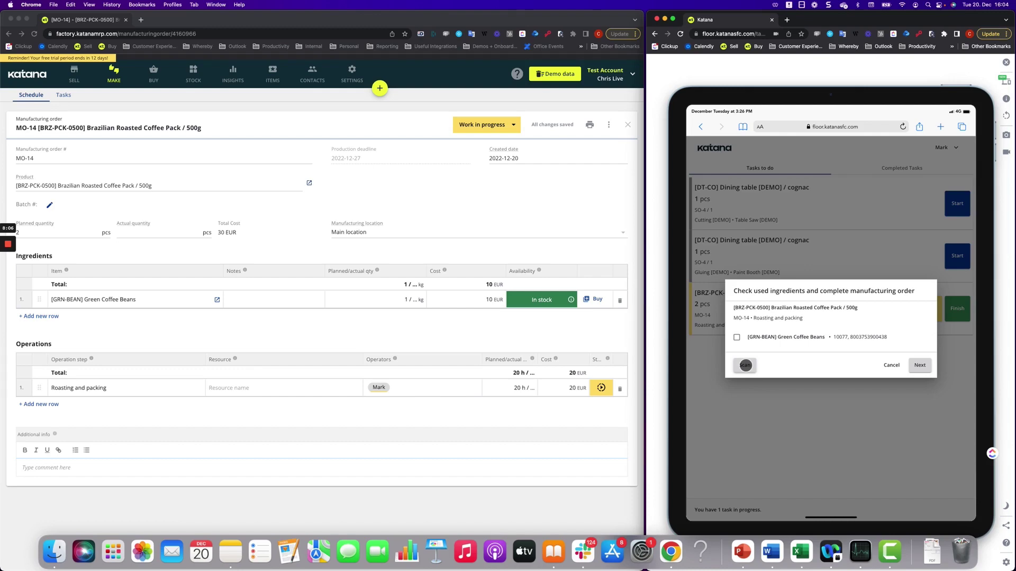
pyautogui.click(745, 365)
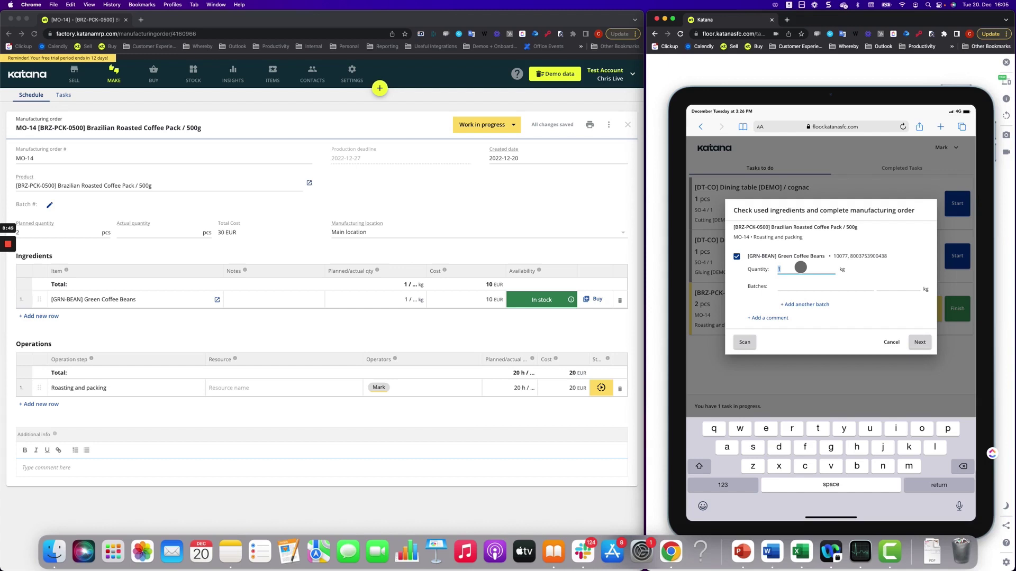
# Change the used Green Coffee Beans quantity from 1 to 1.5 kg.
pyautogui.click(786, 268)
pyautogui.write('.5')
# Scan the bean batch barcode to assign batch Beans9 • 10111 to the coffee beans.
pyautogui.click(788, 287)
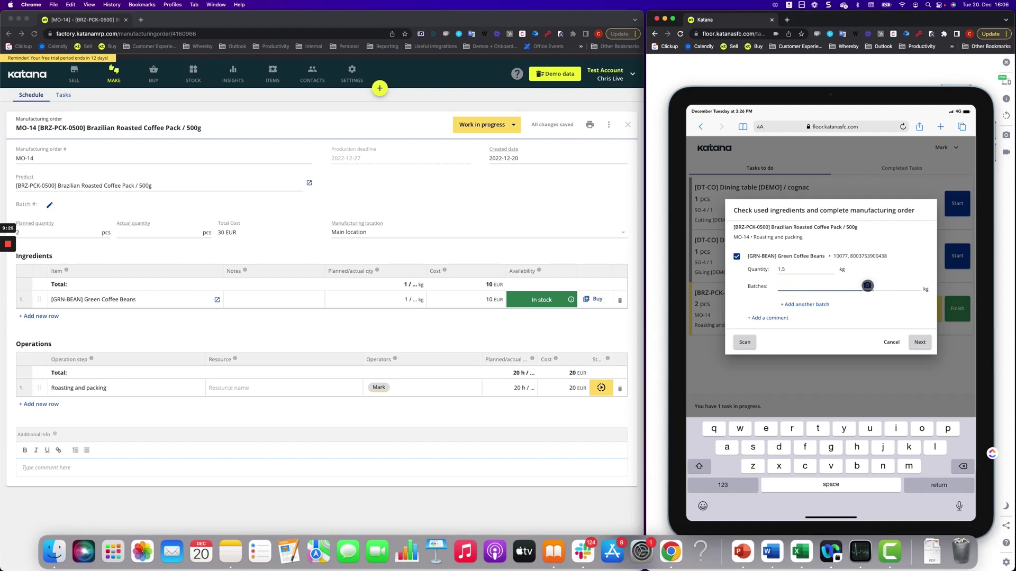
pyautogui.click(867, 285)
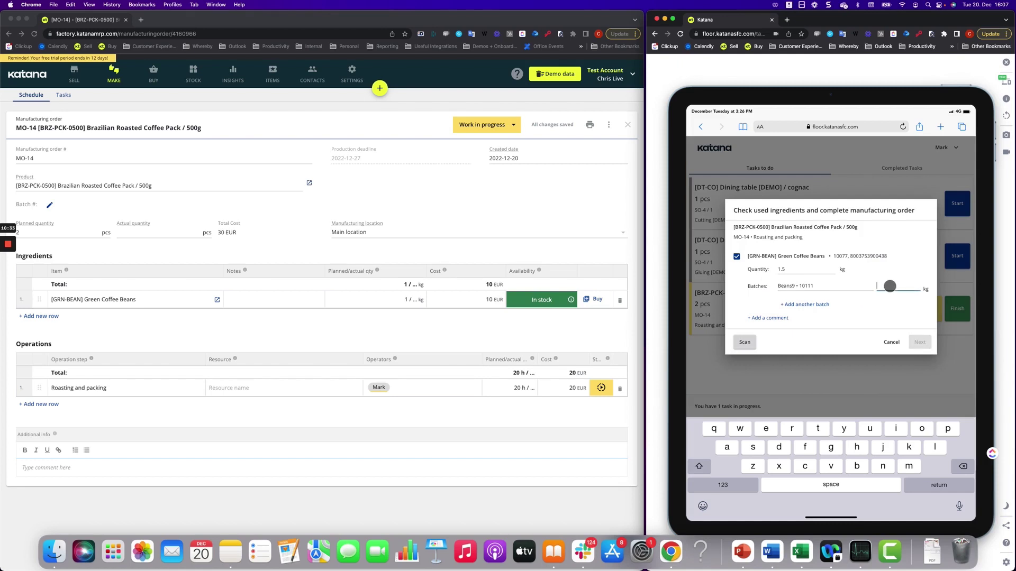
# Take 1.5 kg from batch Beans9 and move on to the finished product quantity.
pyautogui.write('1.5')
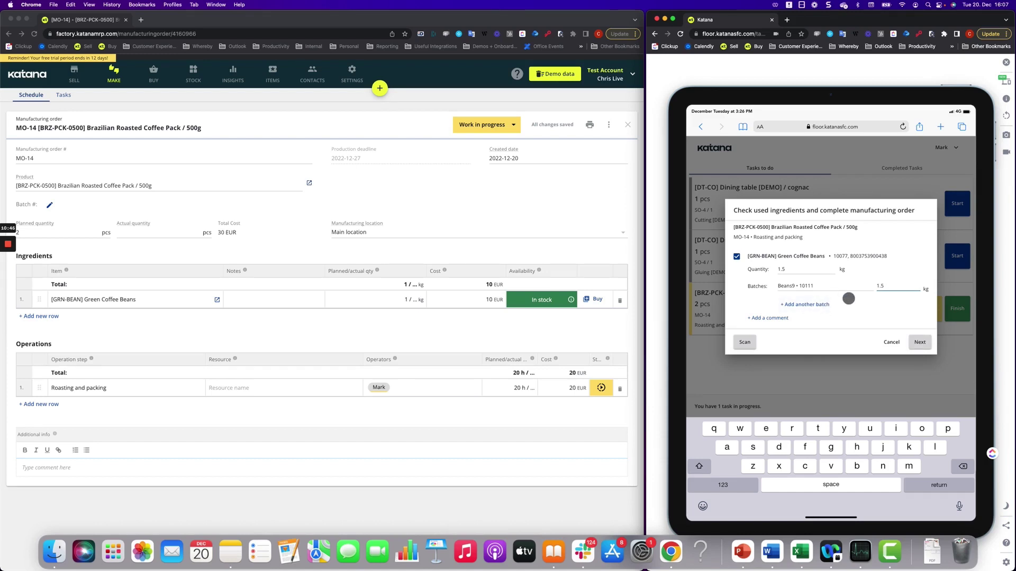
pyautogui.click(921, 342)
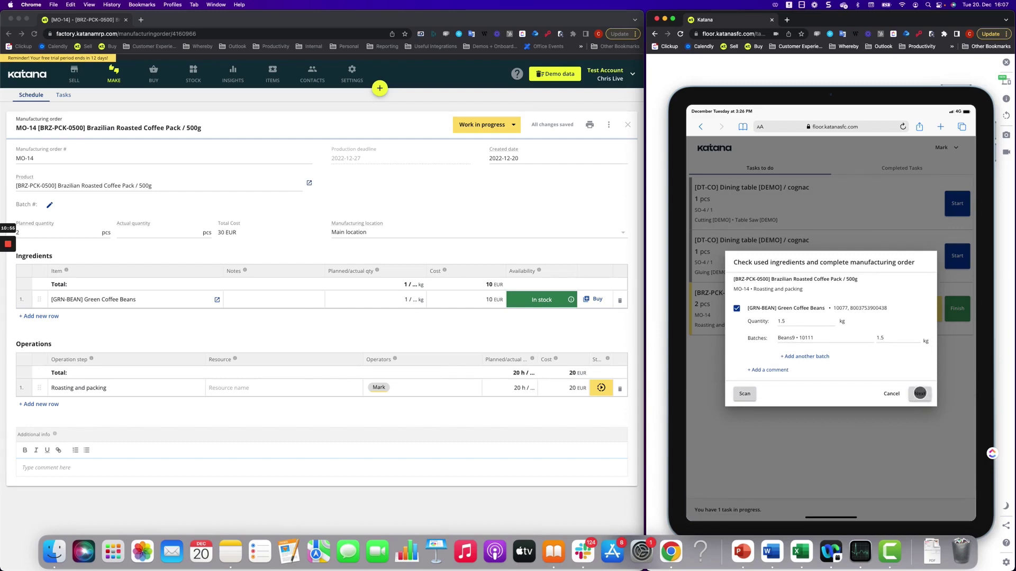
pyautogui.click(920, 394)
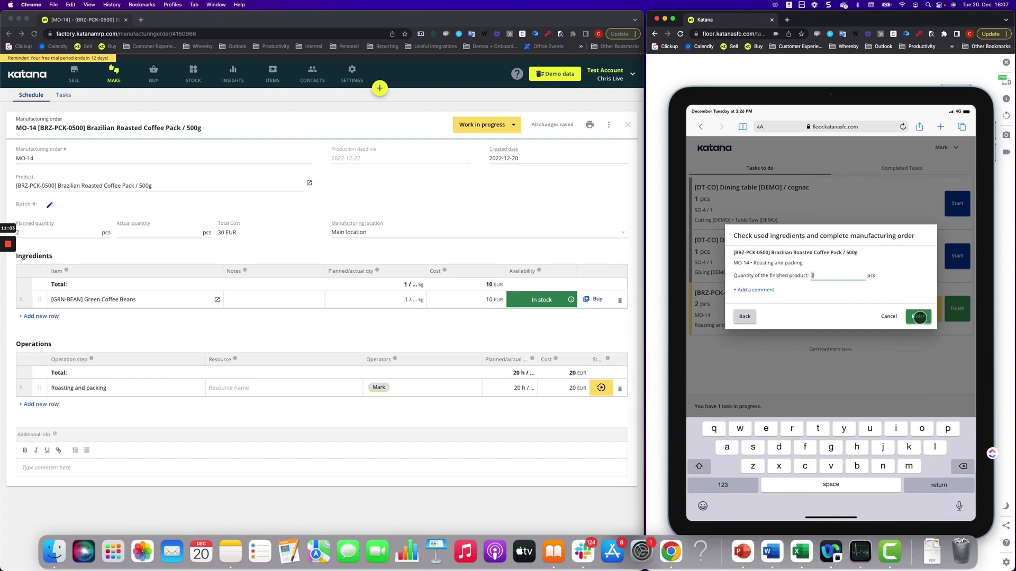
# Finish the task with 2 pcs produced and acknowledge the completion message.
pyautogui.click(918, 317)
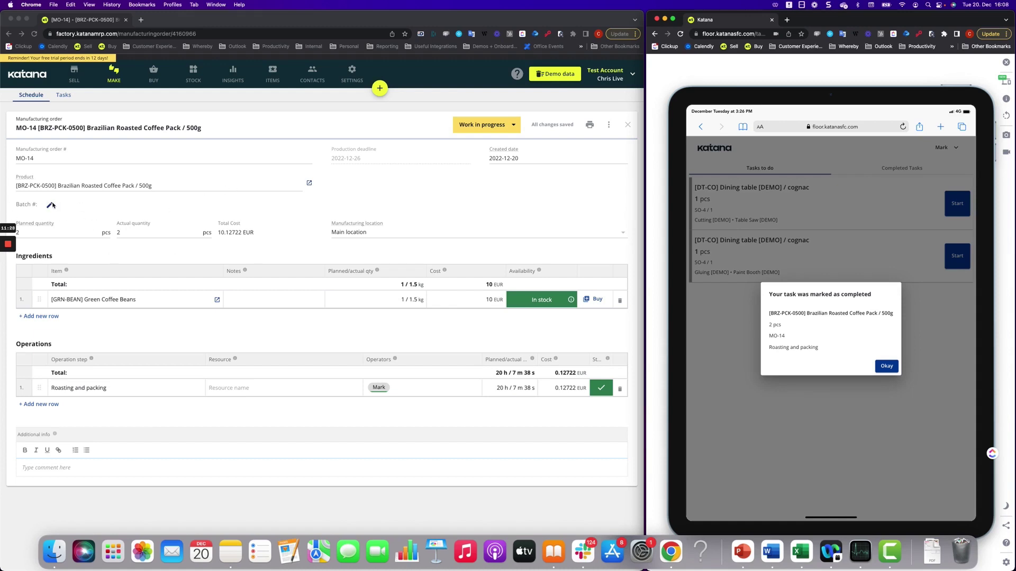
pyautogui.click(885, 365)
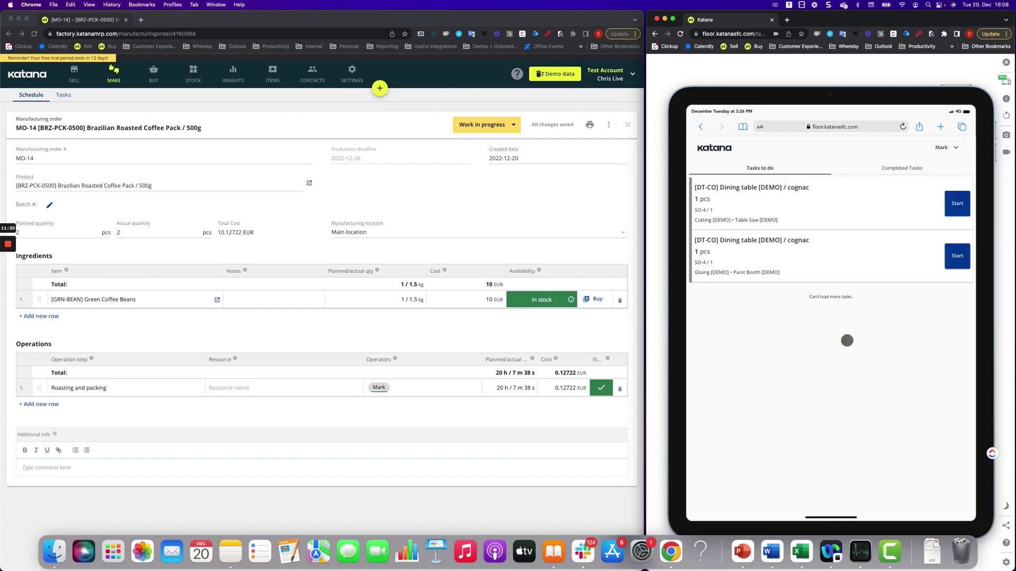
# Open MO-14 from the Make list and create a new batch, Batch-006, for its output.
pyautogui.click(114, 74)
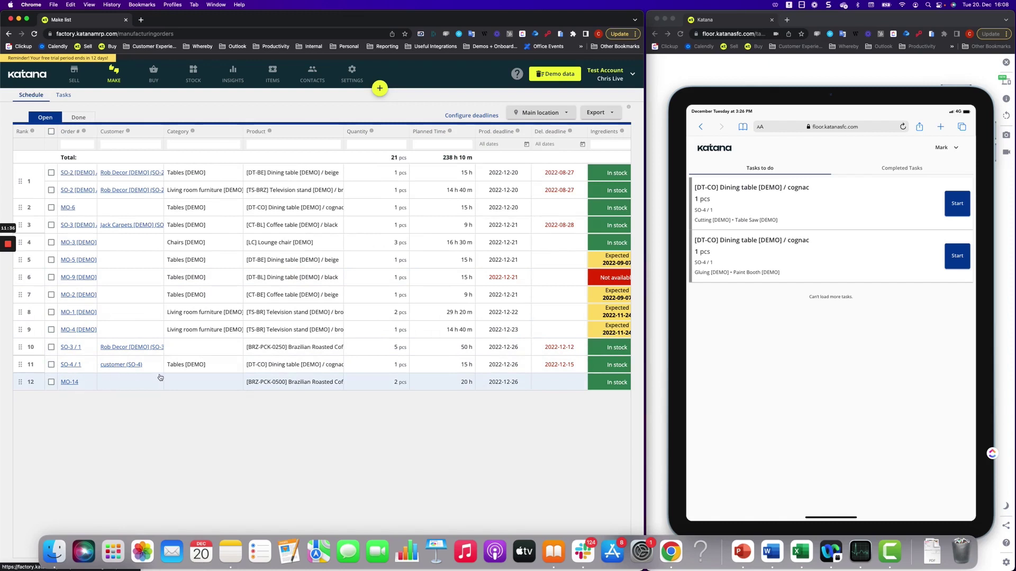
pyautogui.click(73, 383)
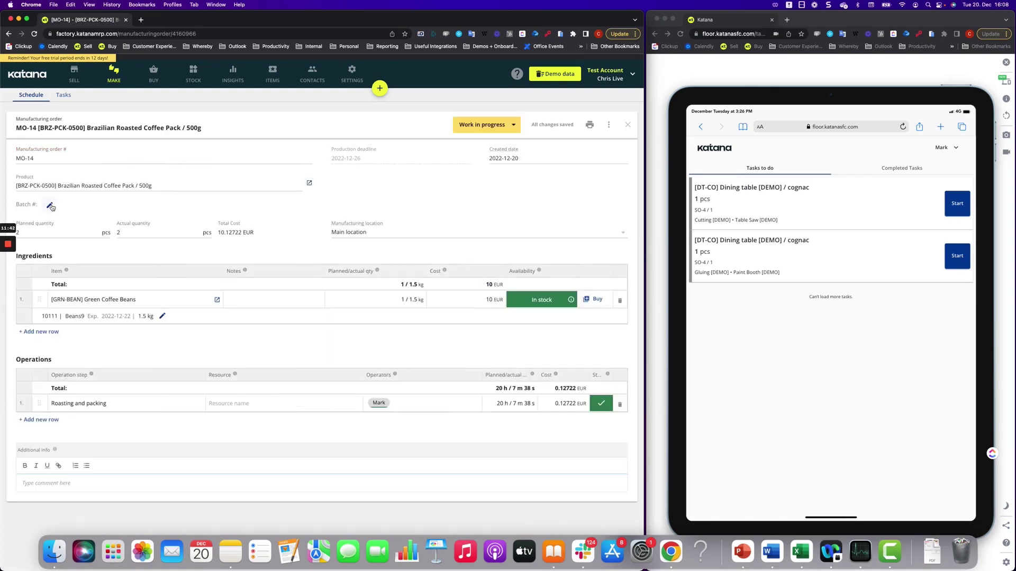
pyautogui.click(50, 206)
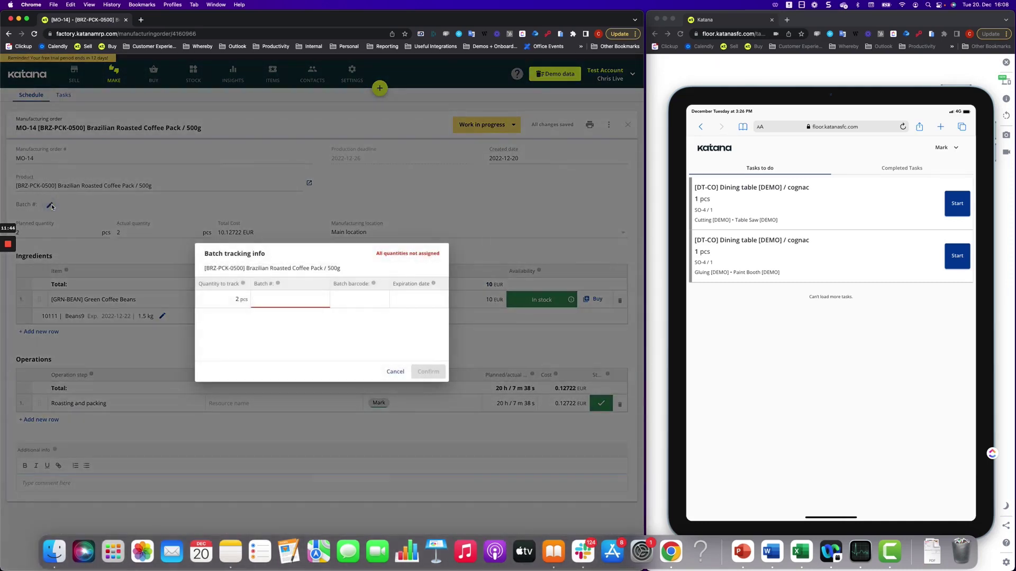
pyautogui.click(271, 298)
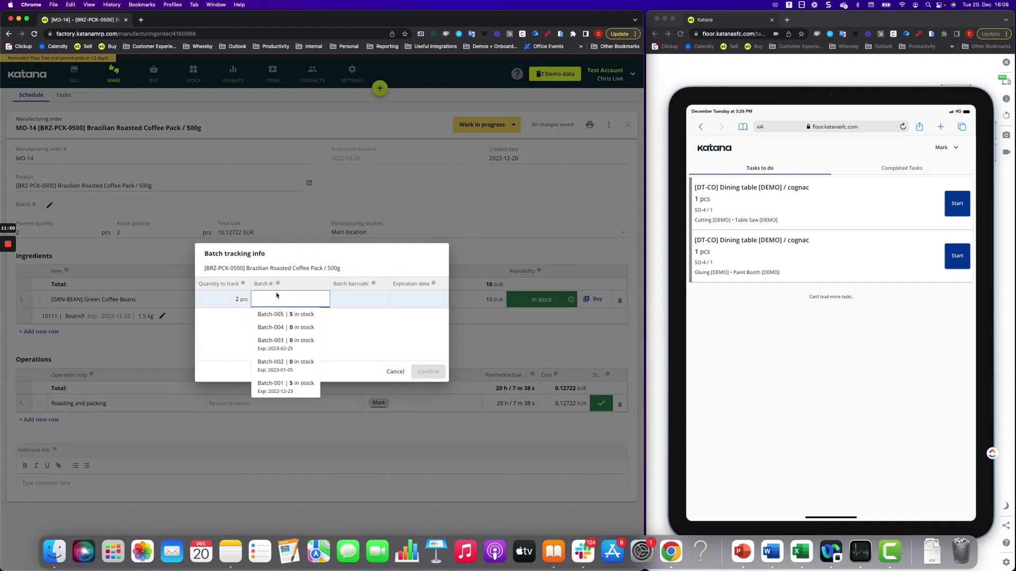
pyautogui.write('Bat')
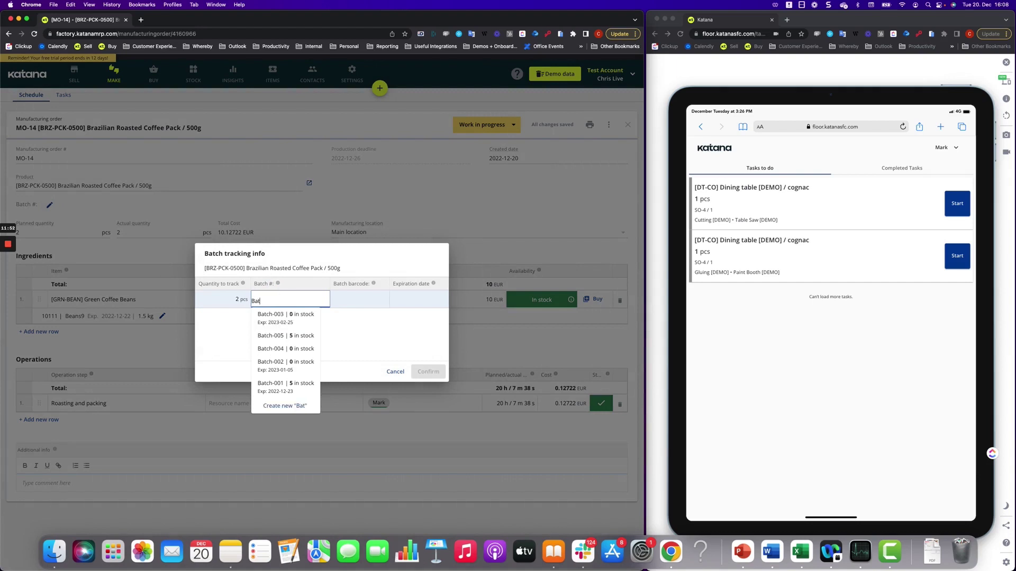
pyautogui.write('-006')
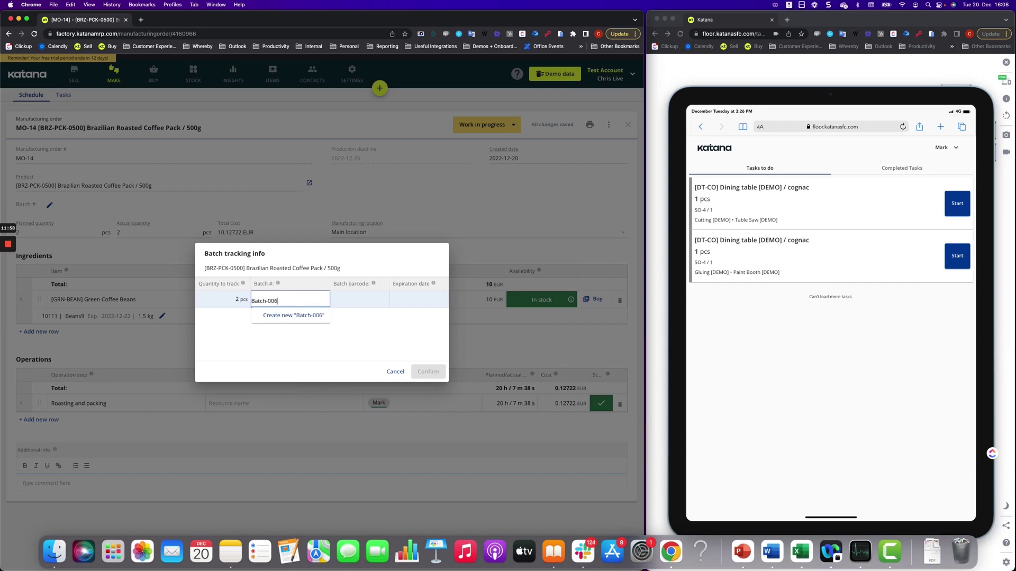
pyautogui.click(293, 318)
pyautogui.click(360, 297)
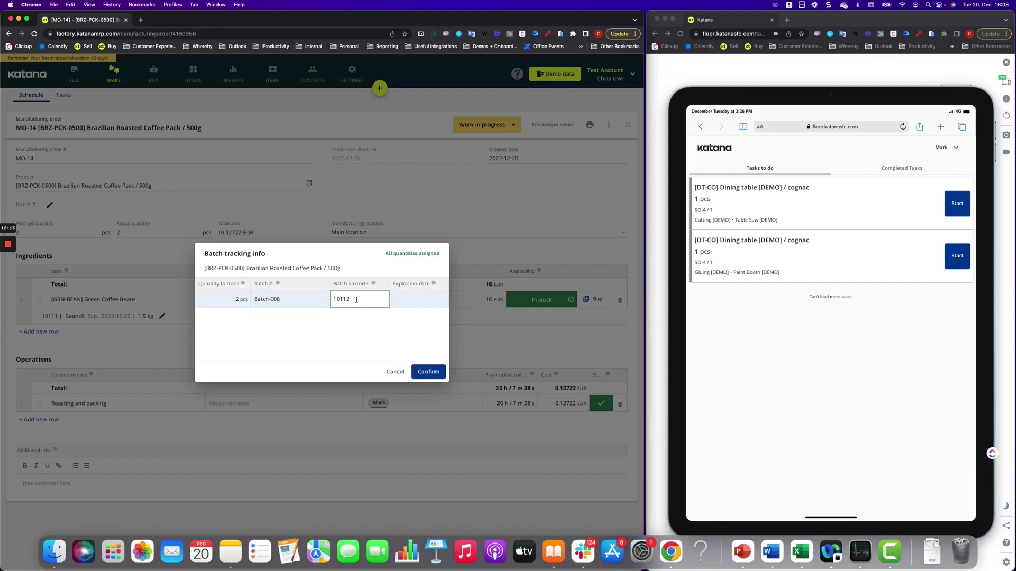
# Give Batch-006 barcode 10112 and expiration date 2023-03-01, then confirm the batch tracking.
pyautogui.click(393, 325)
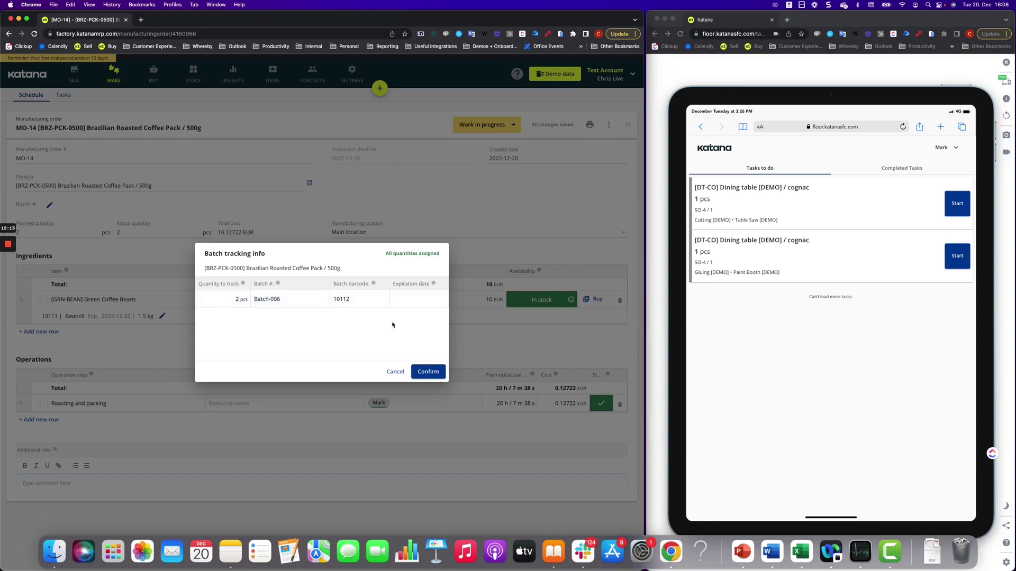
pyautogui.click(416, 304)
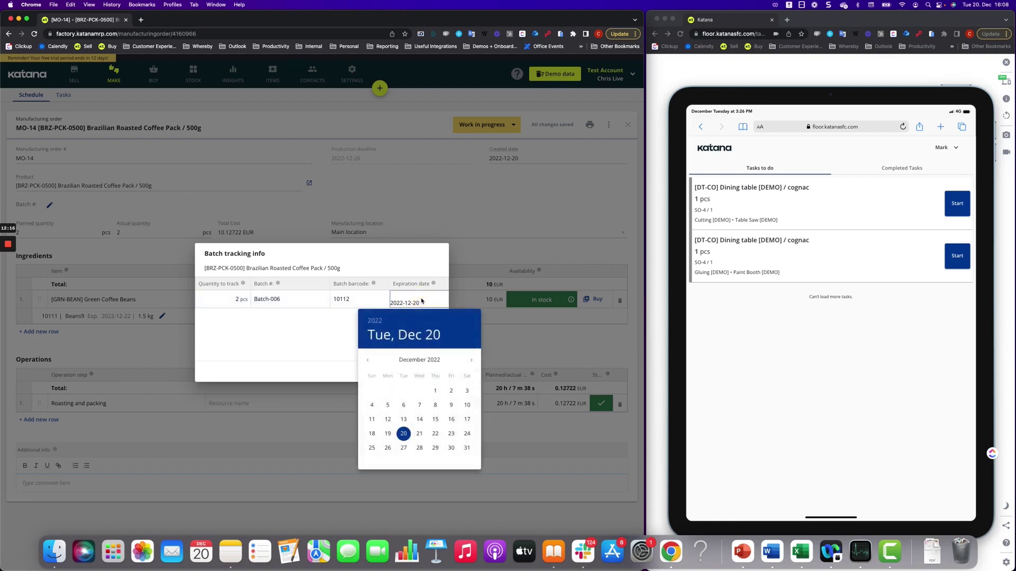
pyautogui.click(472, 361)
pyautogui.click(472, 361)
pyautogui.click(472, 361)
pyautogui.click(419, 390)
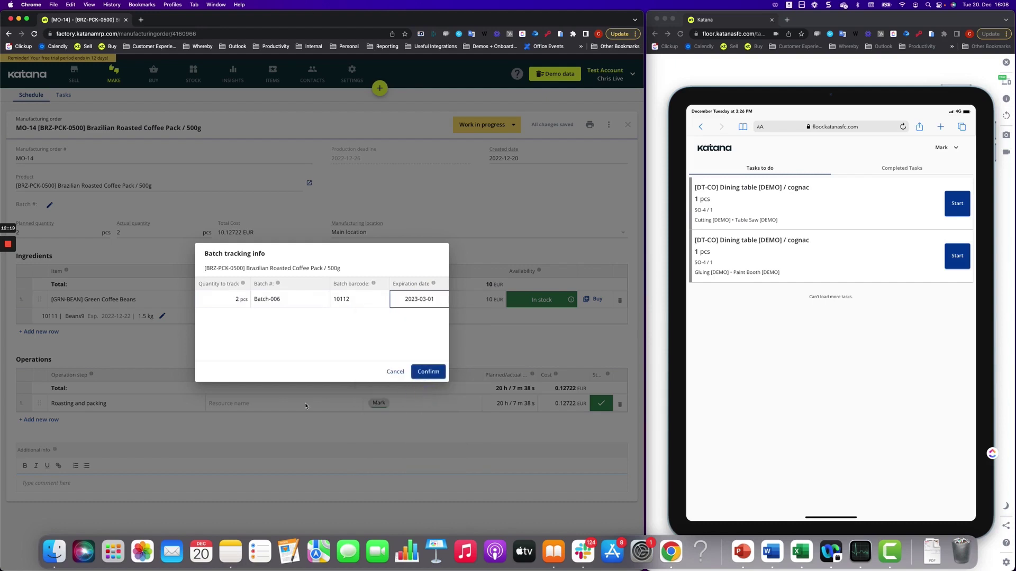
pyautogui.click(344, 351)
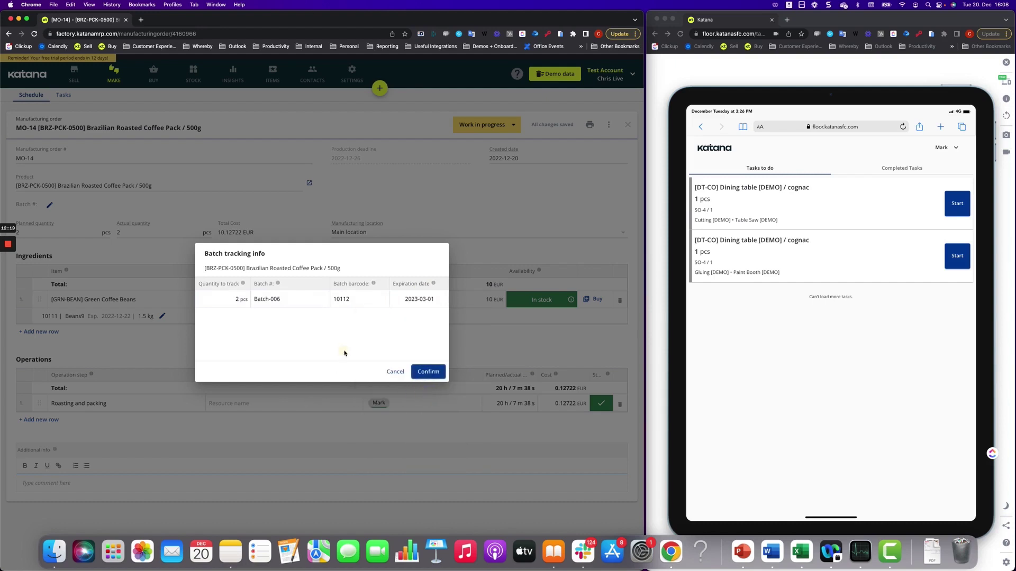
pyautogui.click(428, 372)
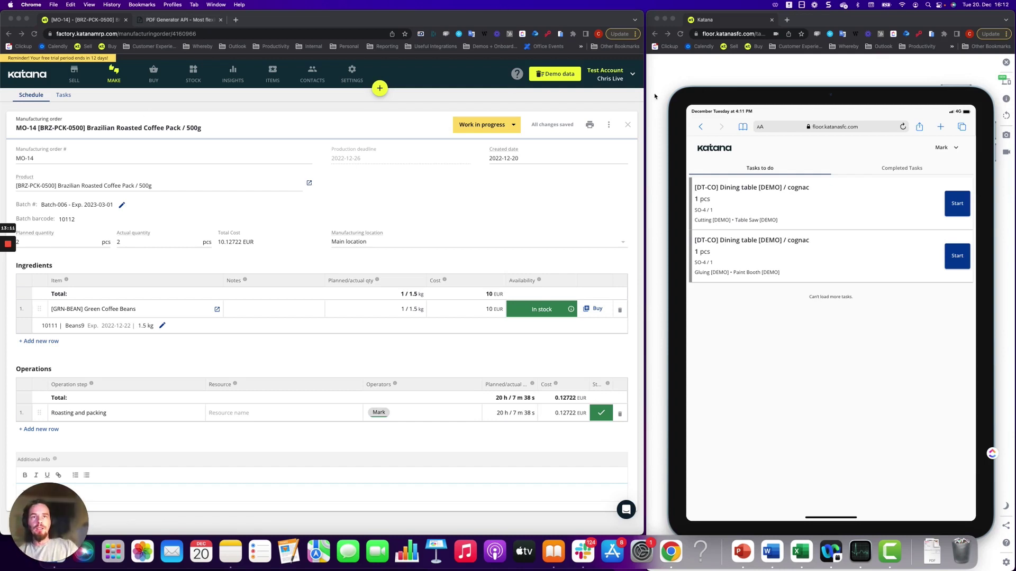
# Print MO-14 with the Barcode Label template to generate the Batch-006 label PDF.
pyautogui.click(592, 123)
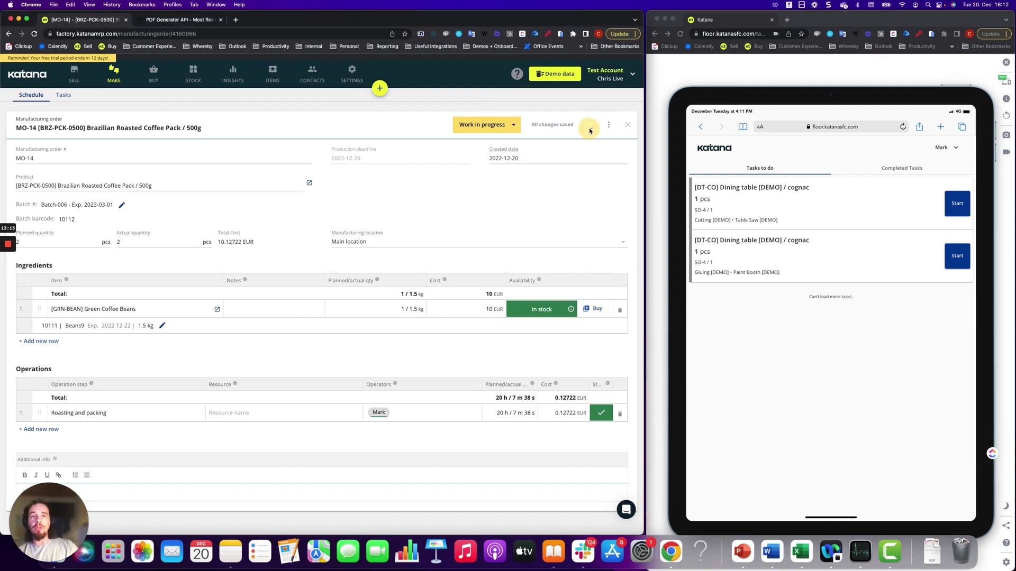
pyautogui.click(590, 125)
pyautogui.click(518, 184)
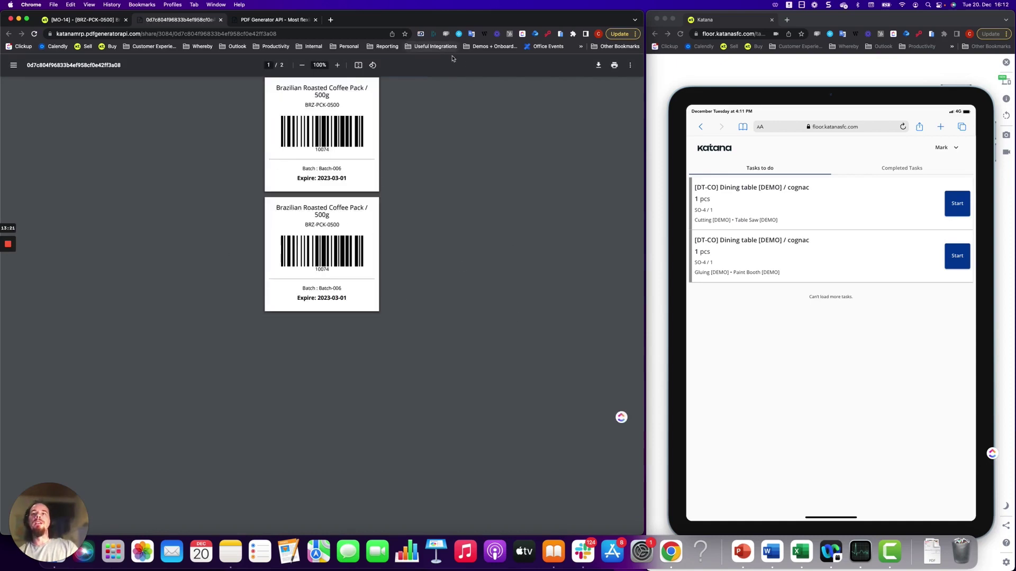
# Print both Batch-006 labels from the PDF to the Zebra printer.
pyautogui.click(614, 65)
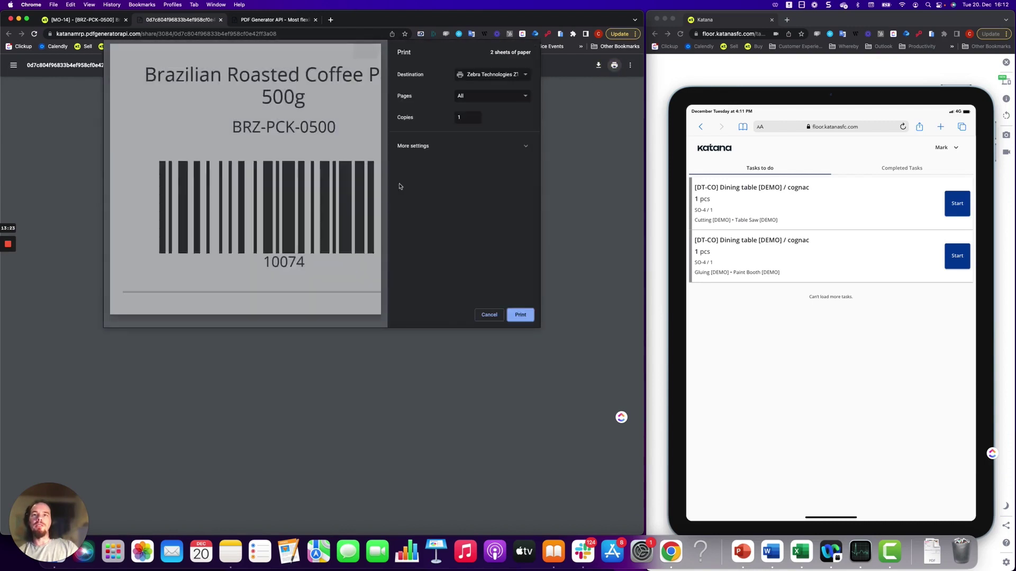
pyautogui.click(512, 316)
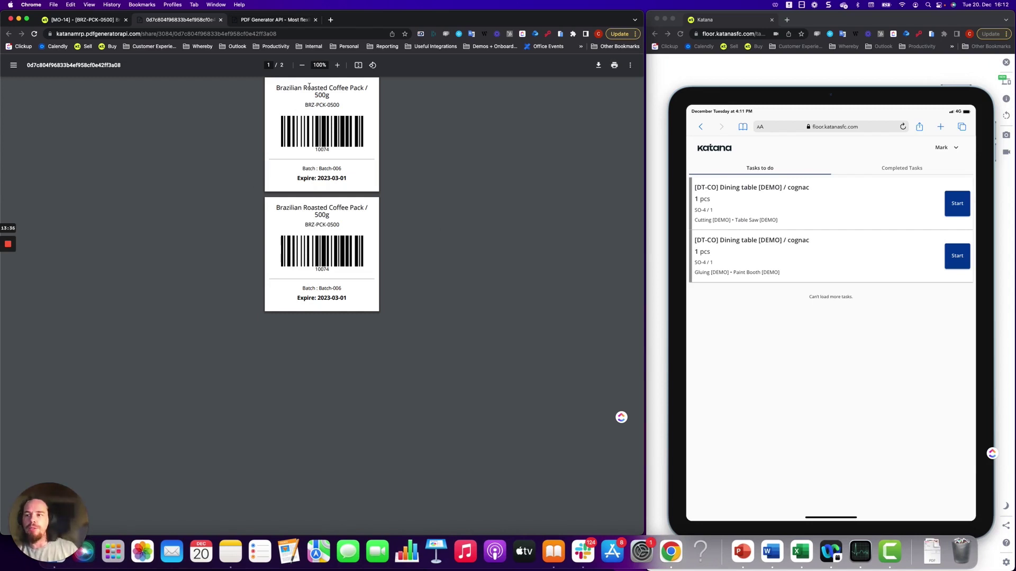
# Return to the MO-14 manufacturing order tab.
pyautogui.click(77, 20)
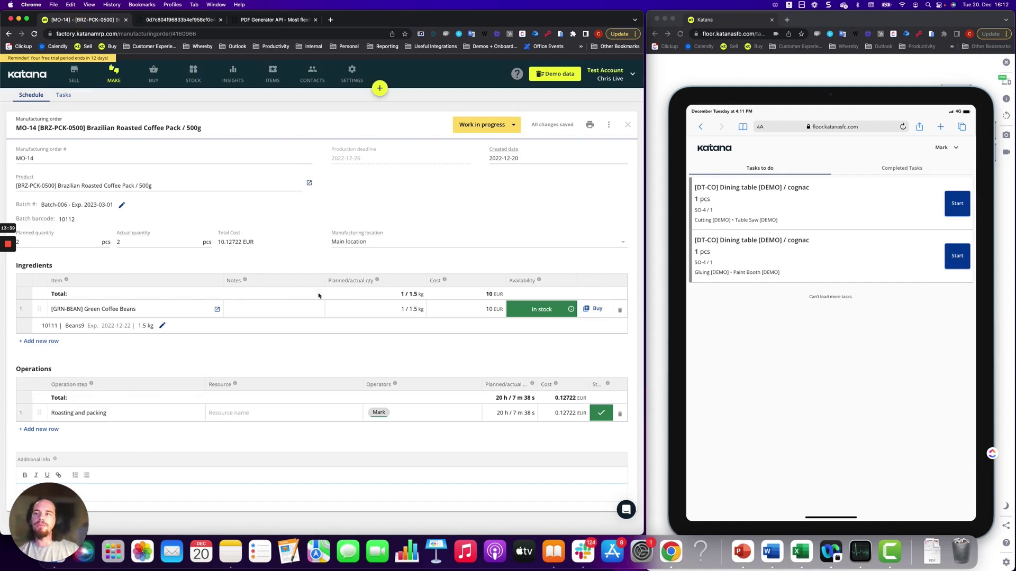